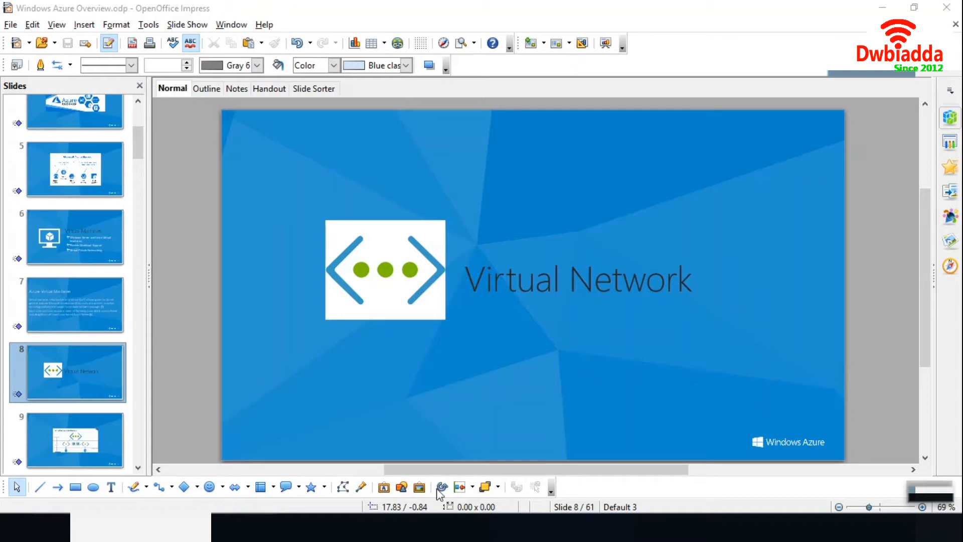
# Step: Switch to the browser and examine the Site-to-Site, Multi-Site and Point-to-Site VPN topologies in the About Azure VPN Gateway article
pyautogui.click(387, 528)
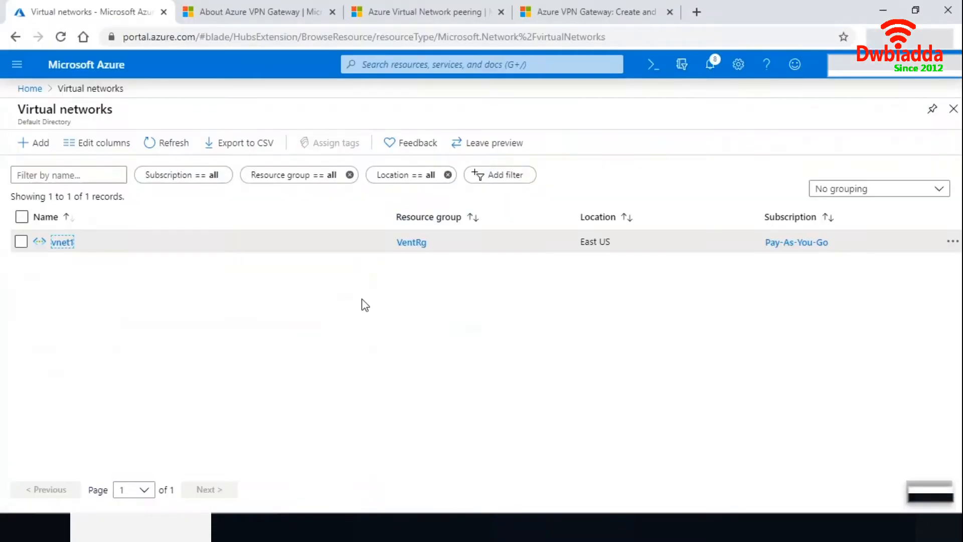
pyautogui.click(254, 15)
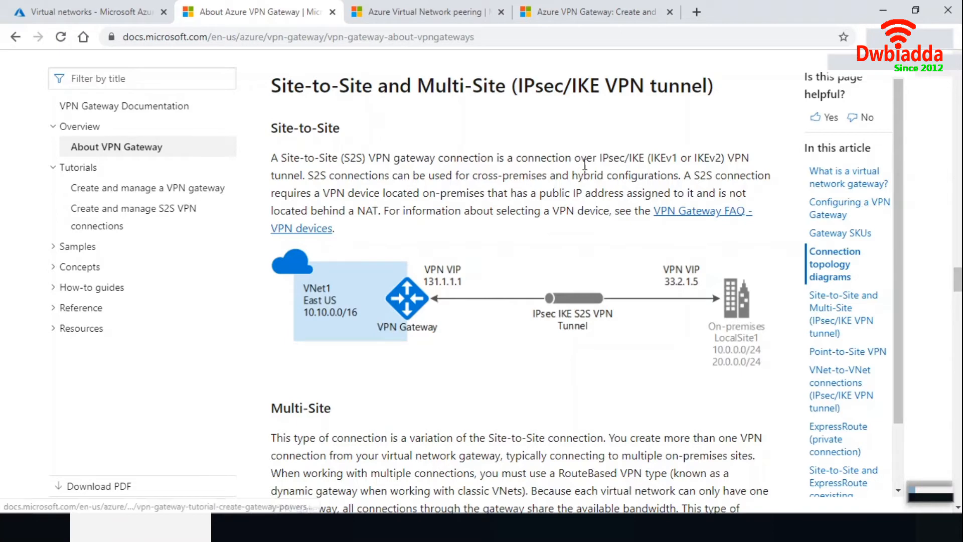
pyautogui.moveTo(959, 289); pyautogui.dragTo(960, 328)
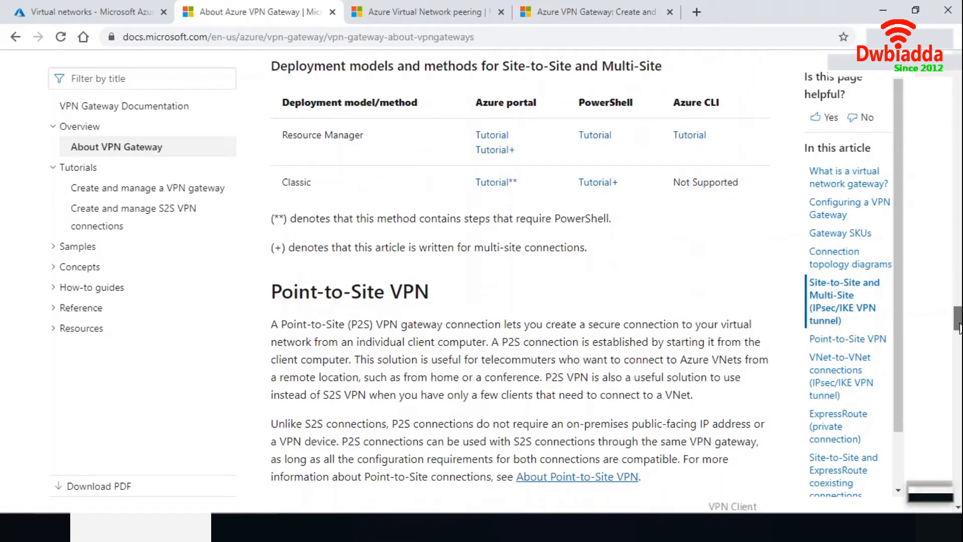
pyautogui.moveTo(959, 327); pyautogui.dragTo(960, 307)
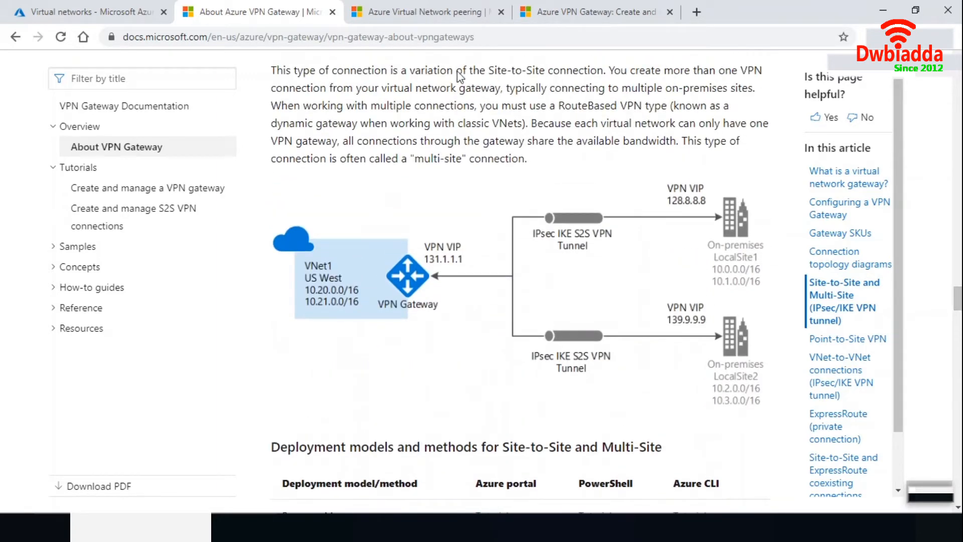
# Step: Add a gateway subnet with the address range 192.0.2.0/24 to the virtual network vnet1 in the Azure portal
pyautogui.click(47, 10)
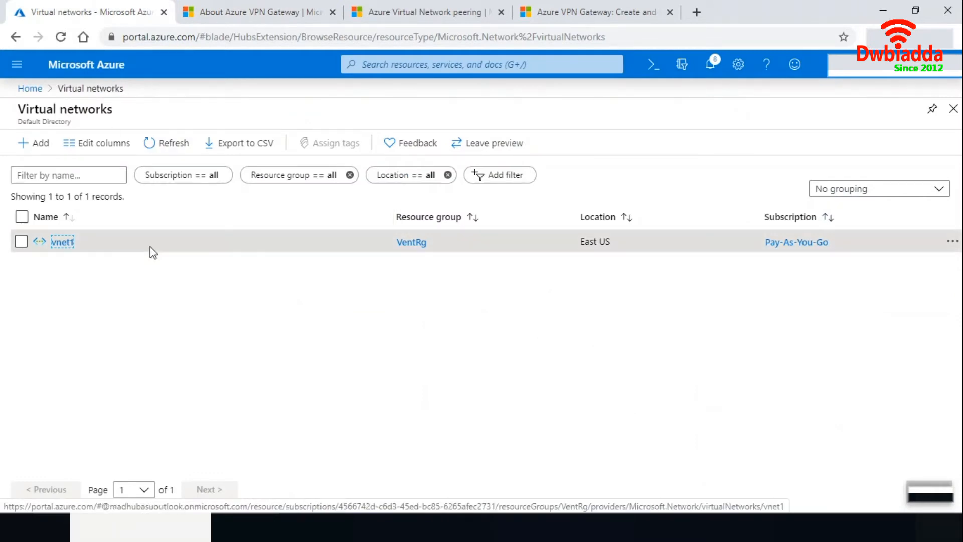
pyautogui.click(64, 244)
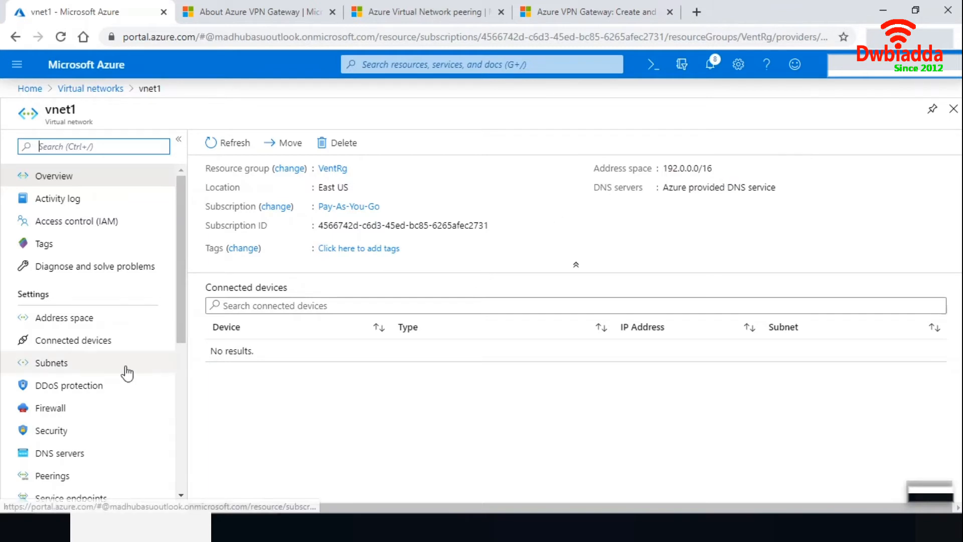
pyautogui.click(57, 365)
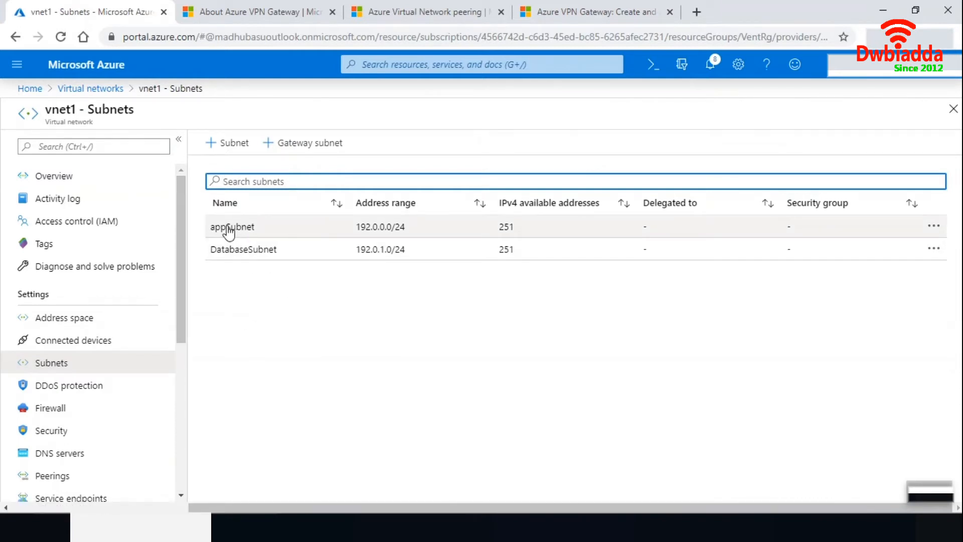
pyautogui.click(297, 152)
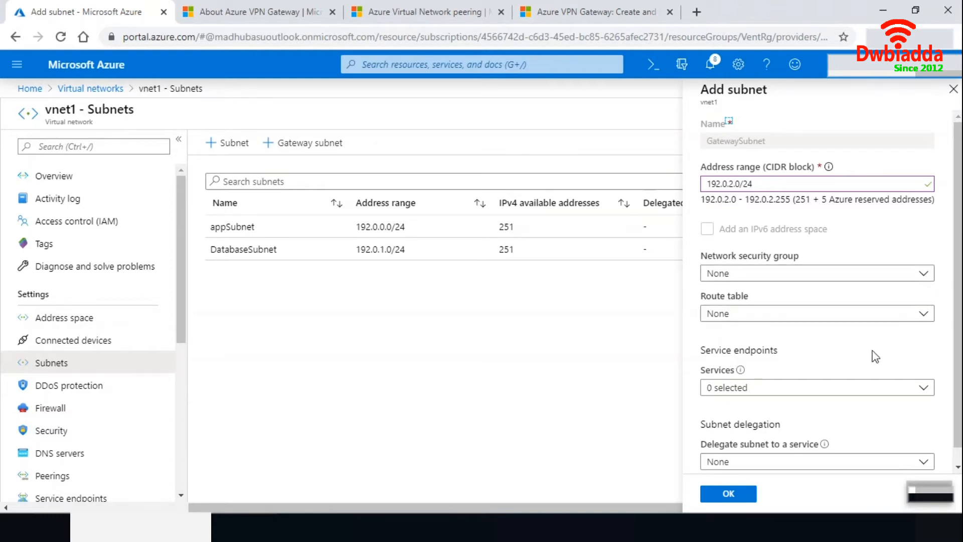
pyautogui.click(731, 494)
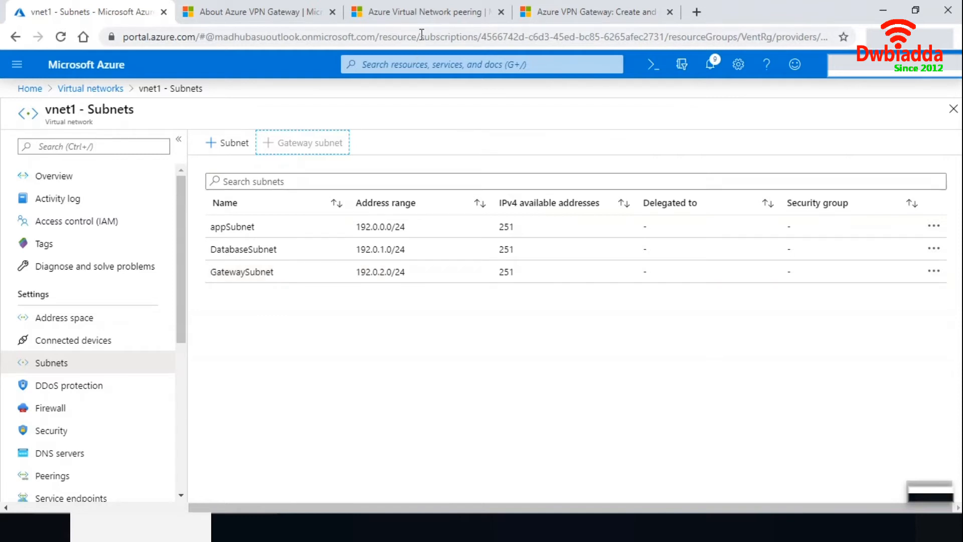
# Step: Consult the virtual network peering article and create virtual network vnet2 in resource group VentRg, East US, with address space 10.0.0.0/16 and the default subnet
pyautogui.click(389, 17)
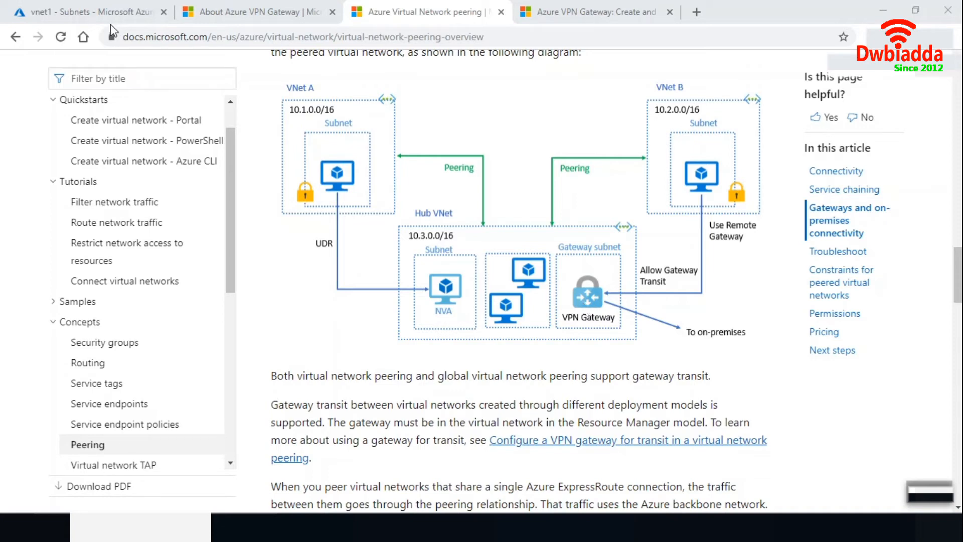
pyautogui.click(92, 13)
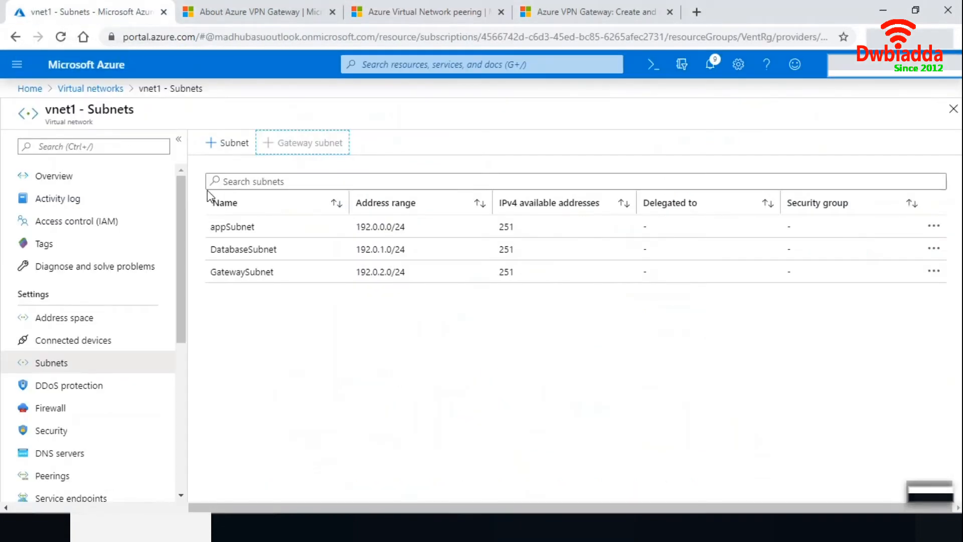
pyautogui.click(93, 94)
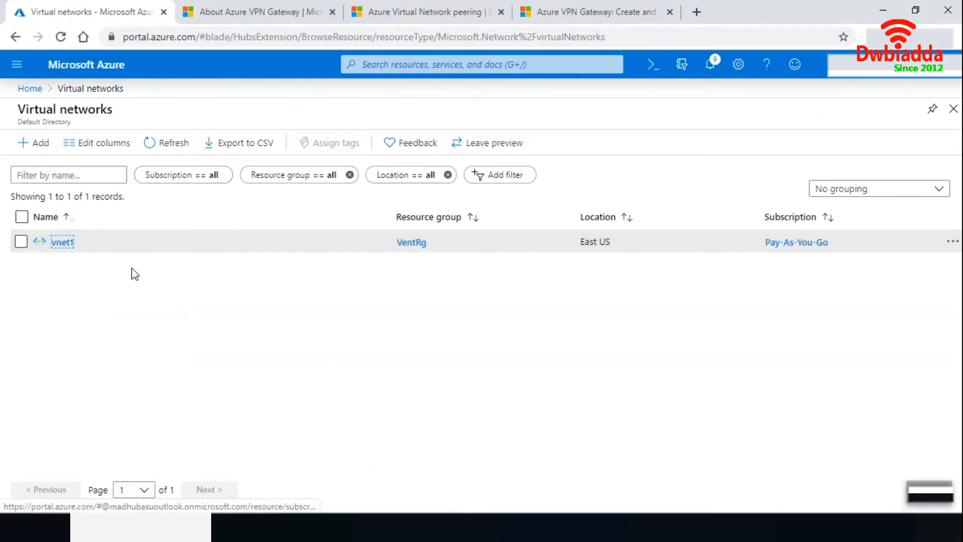
pyautogui.click(43, 147)
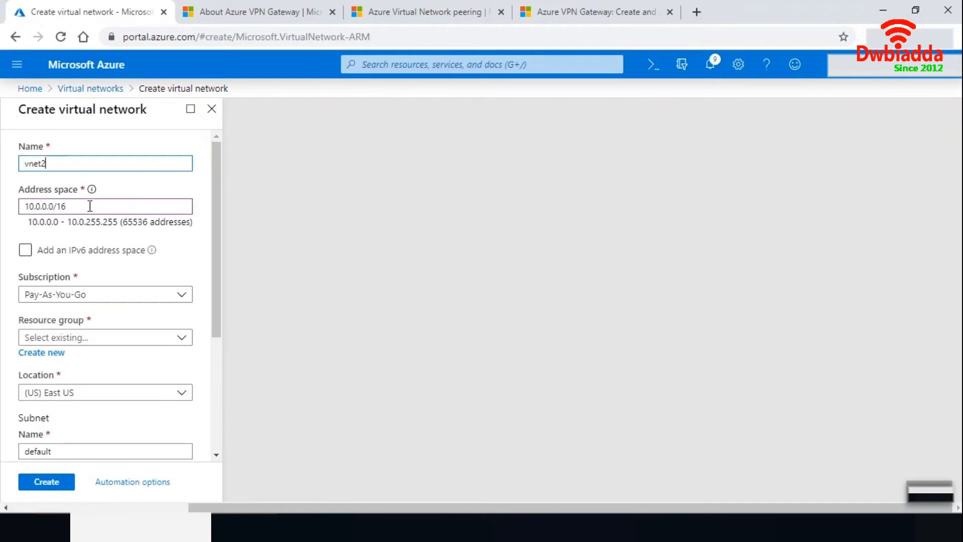
pyautogui.press('Tab')
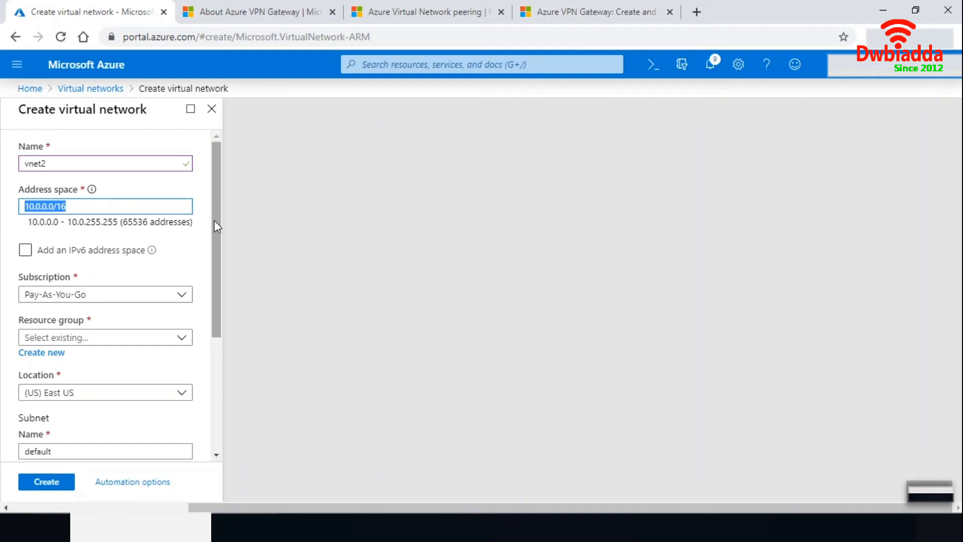
pyautogui.moveTo(214, 224); pyautogui.dragTo(216, 283)
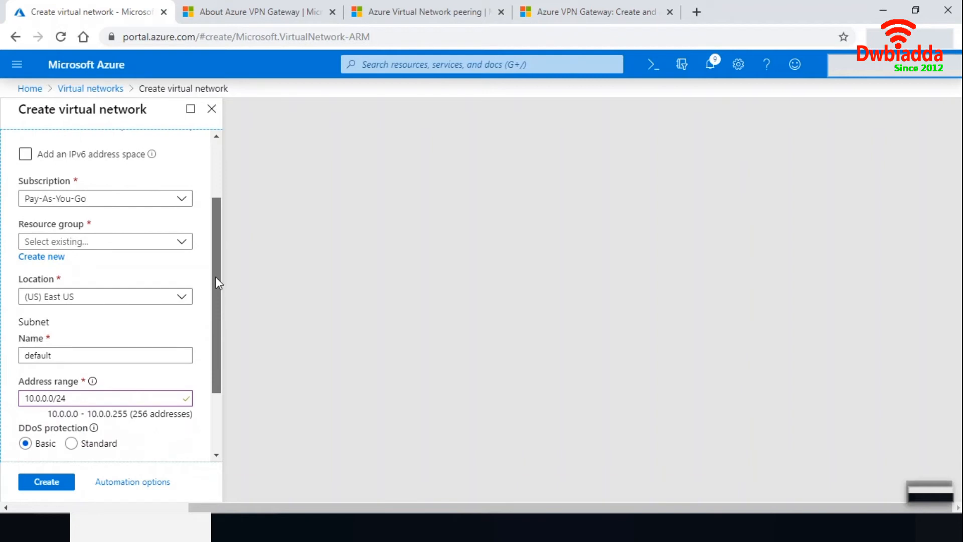
pyautogui.click(181, 244)
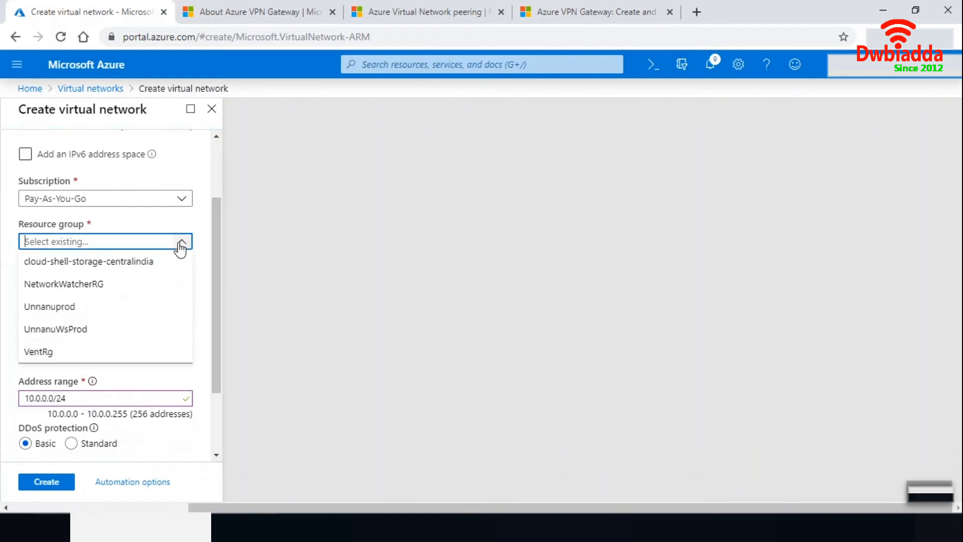
pyautogui.click(61, 357)
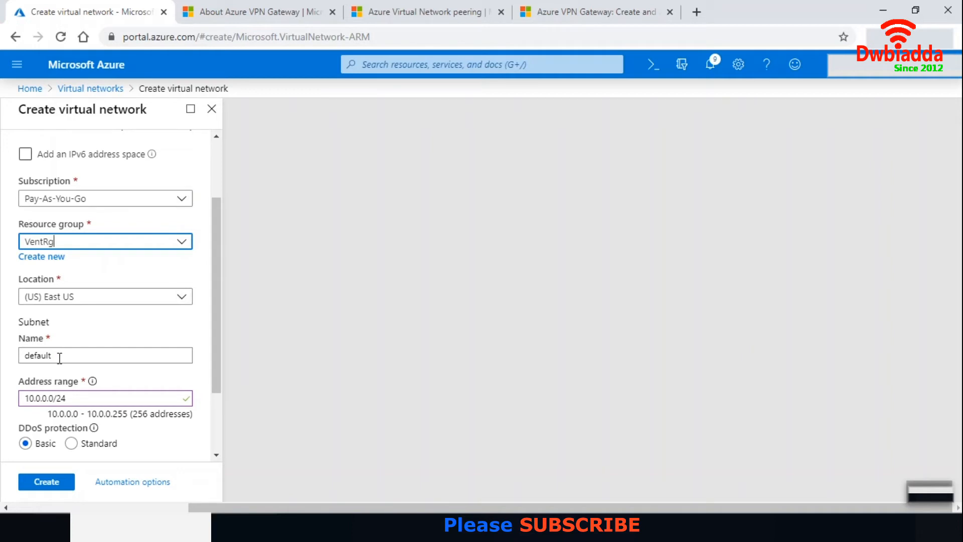
pyautogui.moveTo(215, 350); pyautogui.dragTo(213, 404)
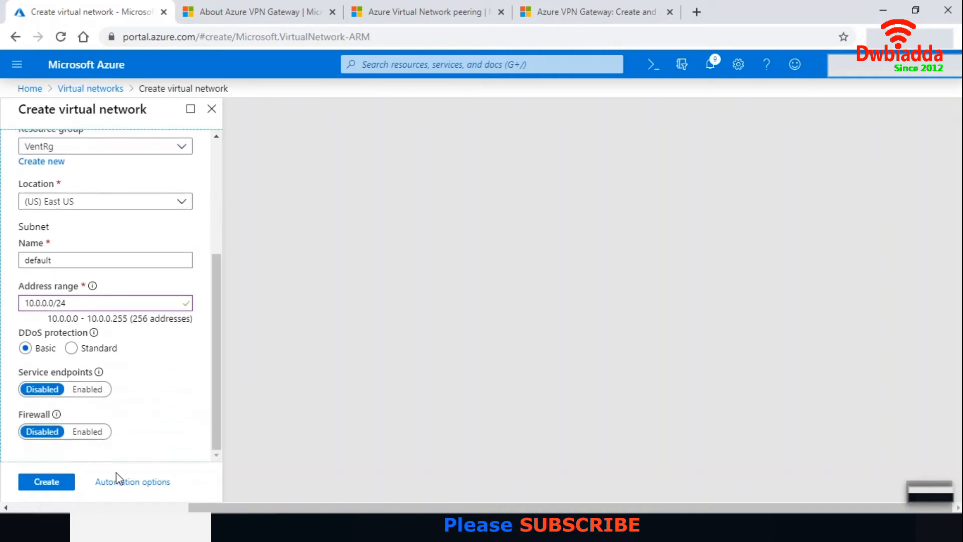
pyautogui.click(56, 483)
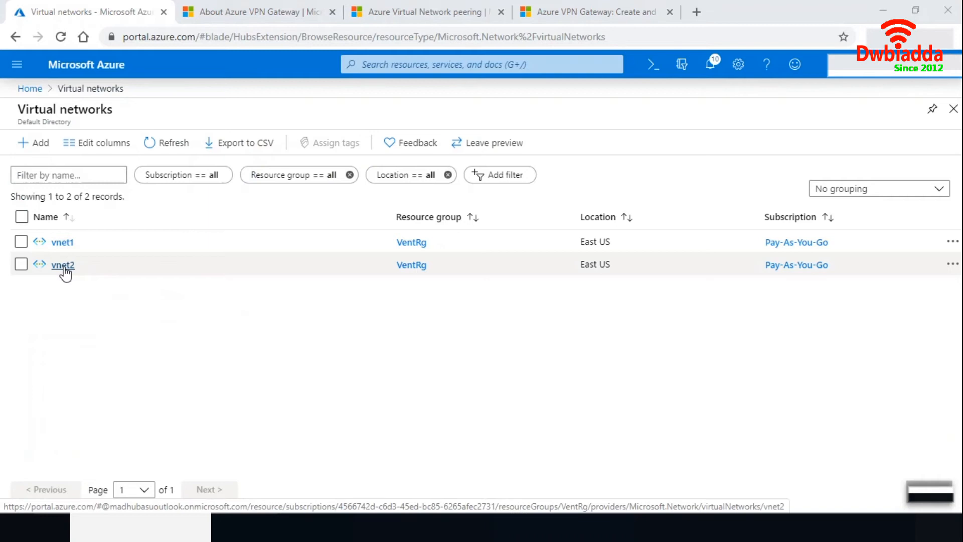
# Step: Start adding a peering on vnet1 named vnet1peering, with vnet2 (VentRg) as the remote virtual network
pyautogui.click(64, 243)
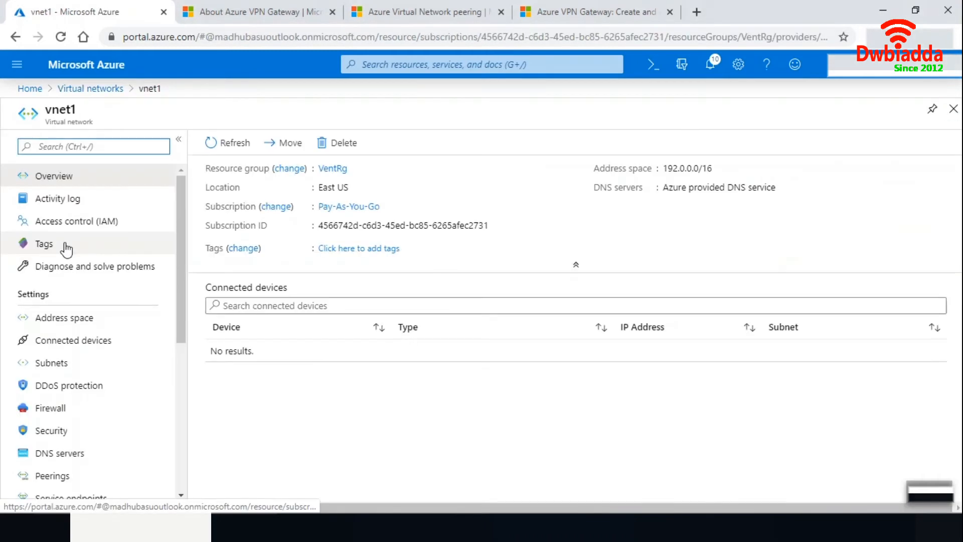
pyautogui.click(61, 477)
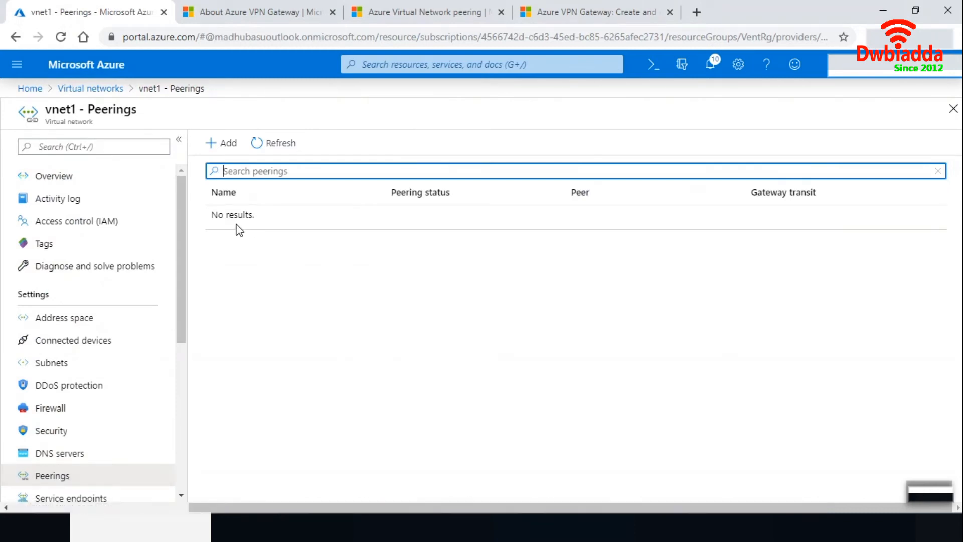
pyautogui.click(224, 146)
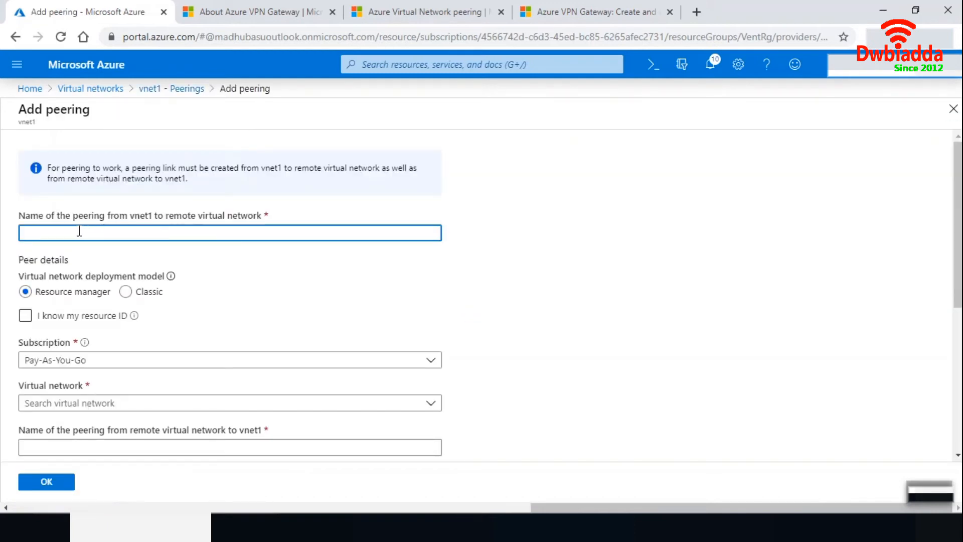
pyautogui.write('p')
pyautogui.press('BackSpace')
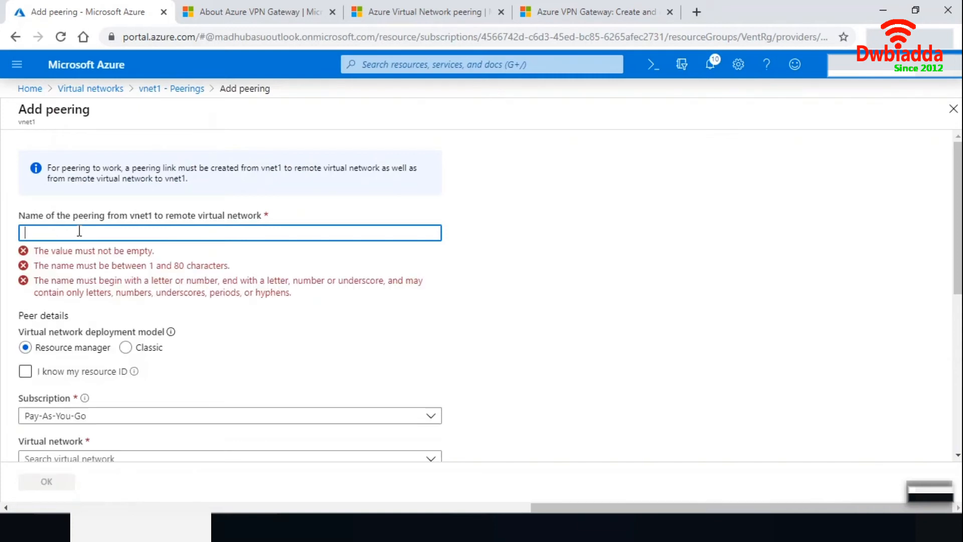
pyautogui.write('vnet1')
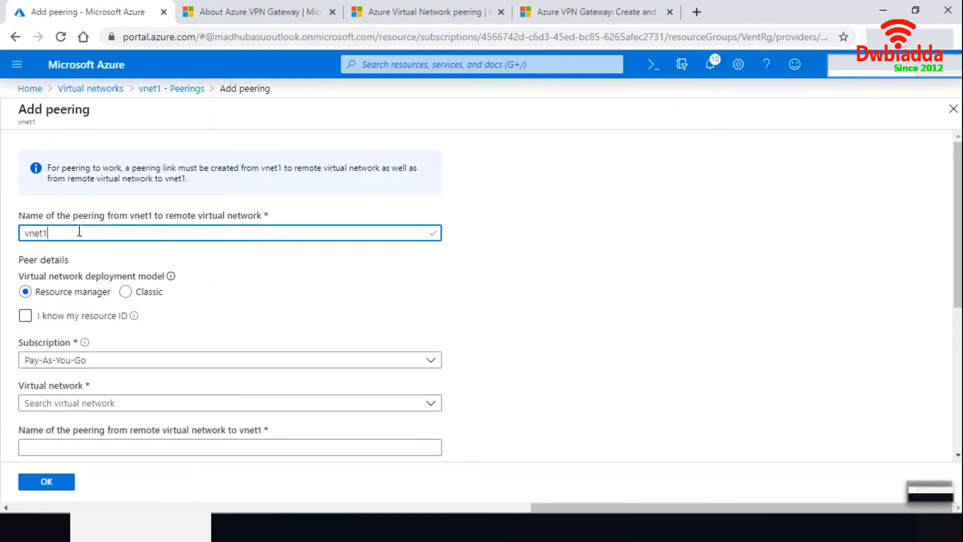
pyautogui.write('peering')
pyautogui.click(431, 407)
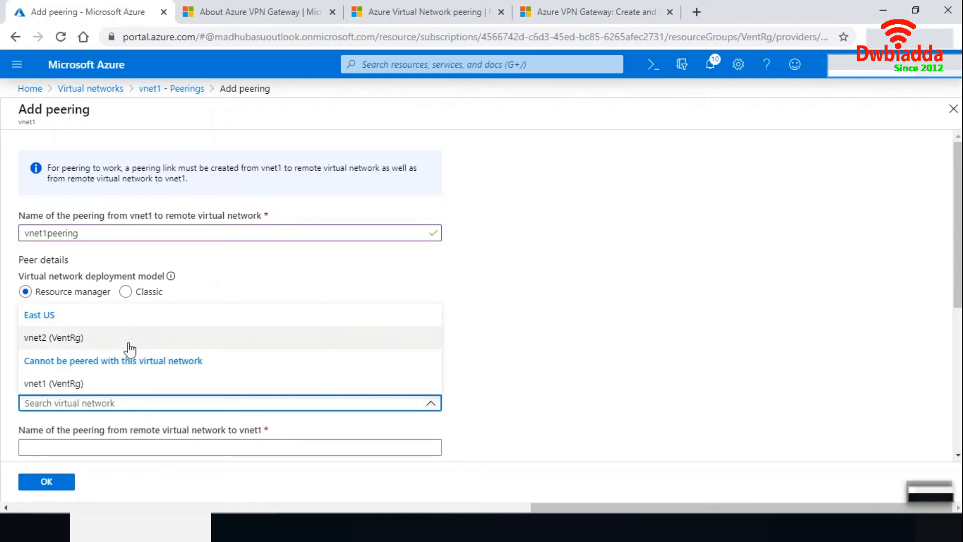
pyautogui.click(63, 338)
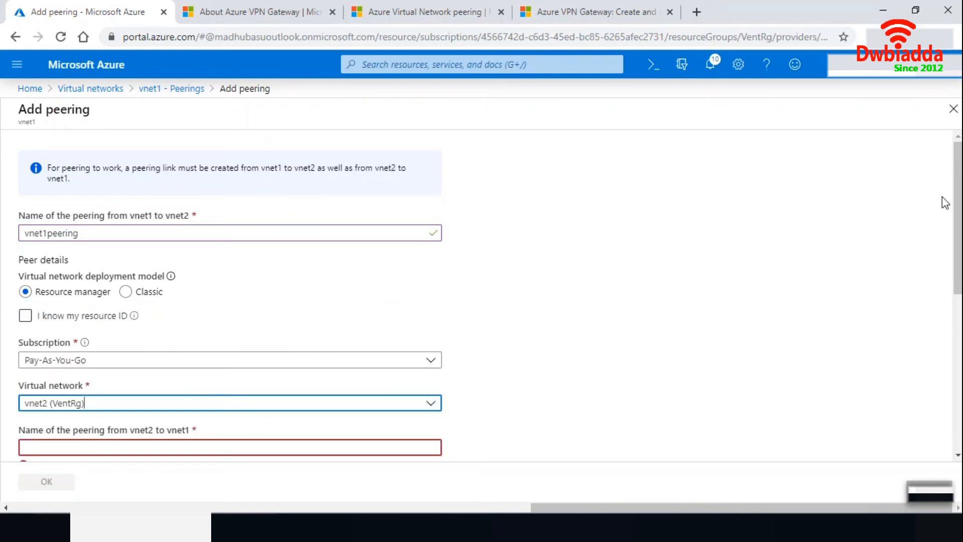
# Step: Name the peering from vnet2 to vnet1 vnet2peering
pyautogui.moveTo(959, 199); pyautogui.dragTo(960, 226)
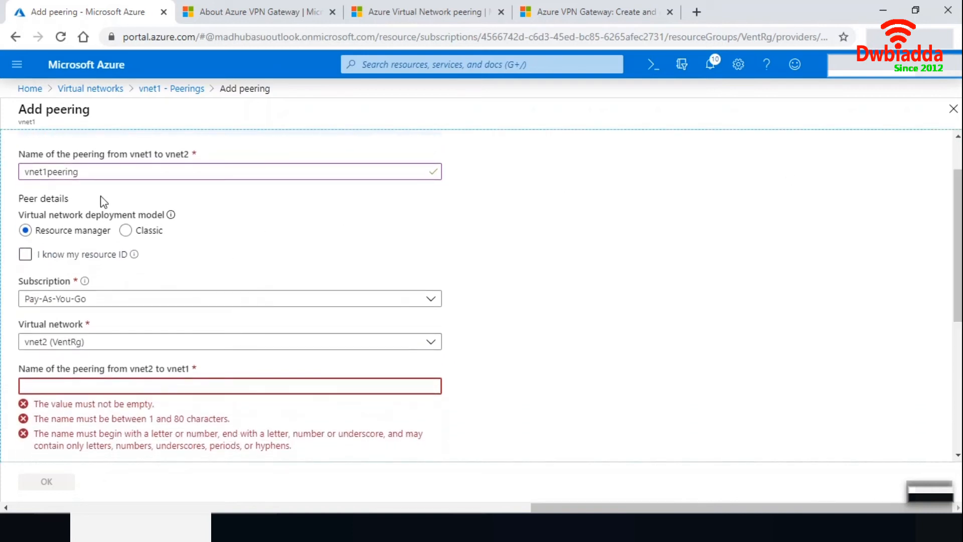
pyautogui.moveTo(98, 173); pyautogui.dragTo(27, 171)
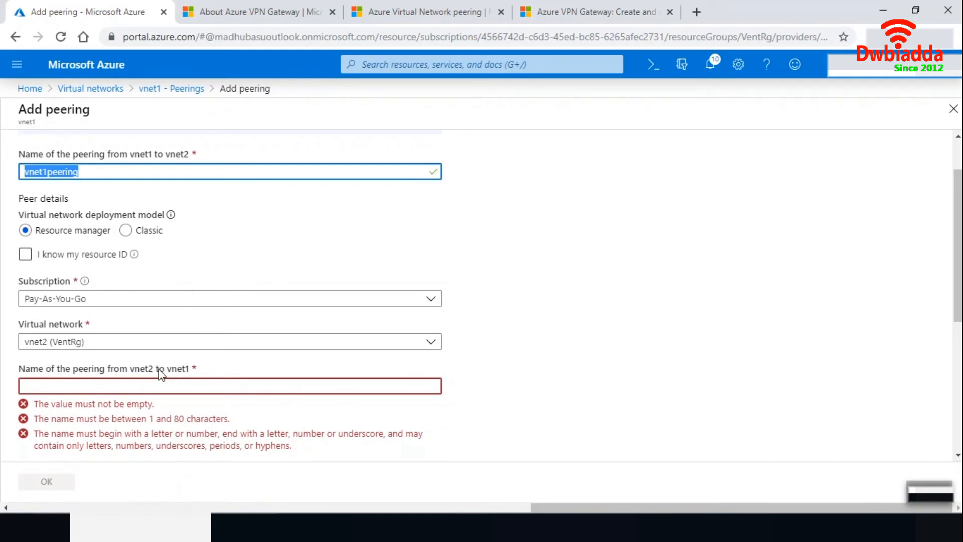
pyautogui.click(74, 390)
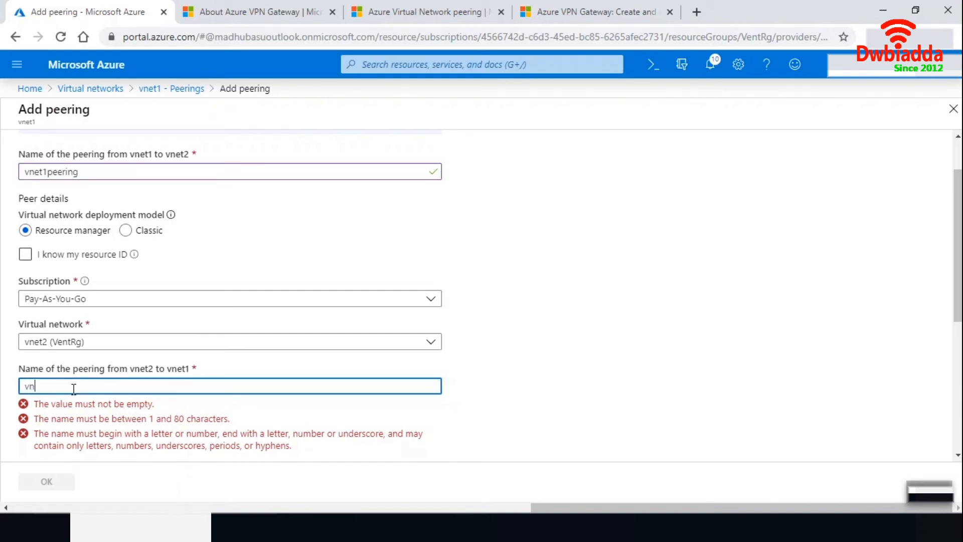
pyautogui.write('vn')
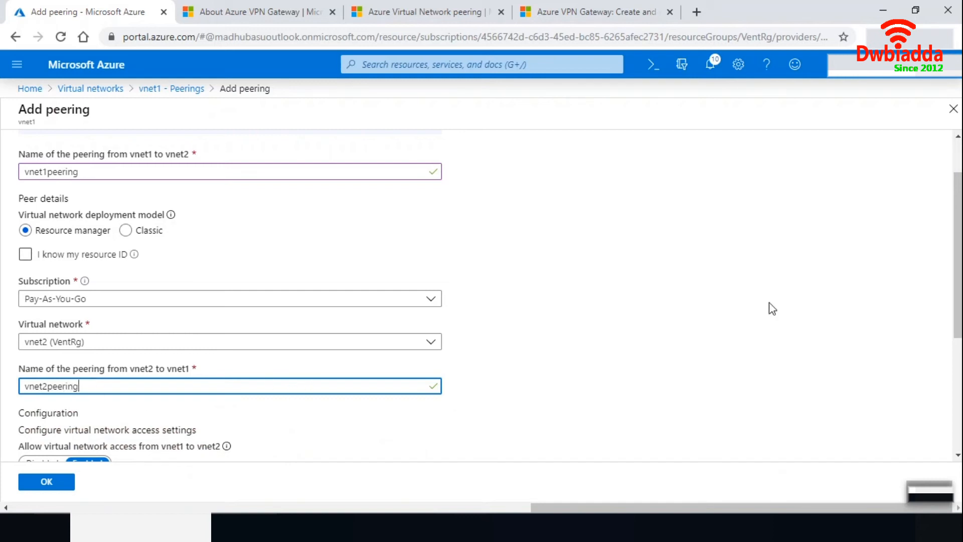
# Step: Create the peering with virtual network access enabled in both directions, and check its status and gateway transit in vnet1's refreshed peerings list
pyautogui.moveTo(958, 195); pyautogui.dragTo(958, 273)
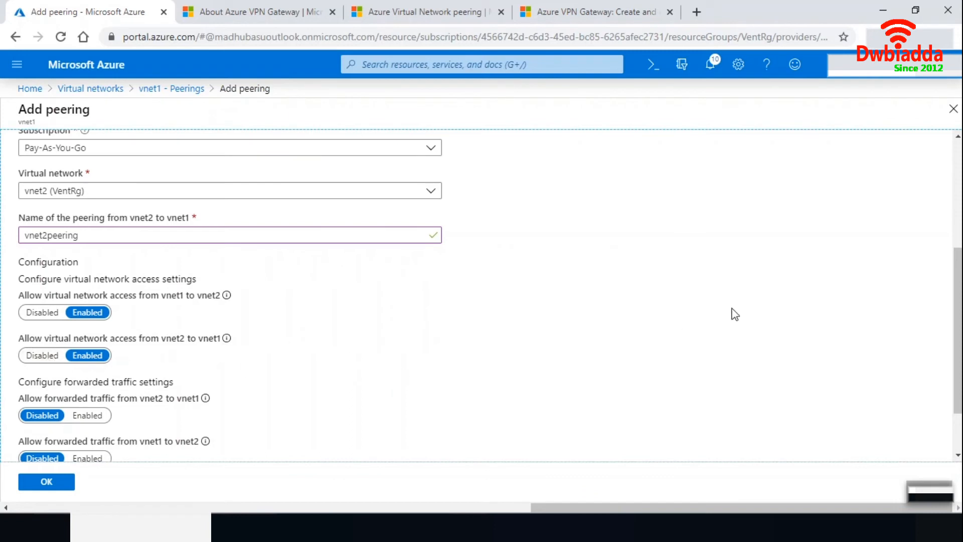
pyautogui.moveTo(956, 273); pyautogui.dragTo(961, 320)
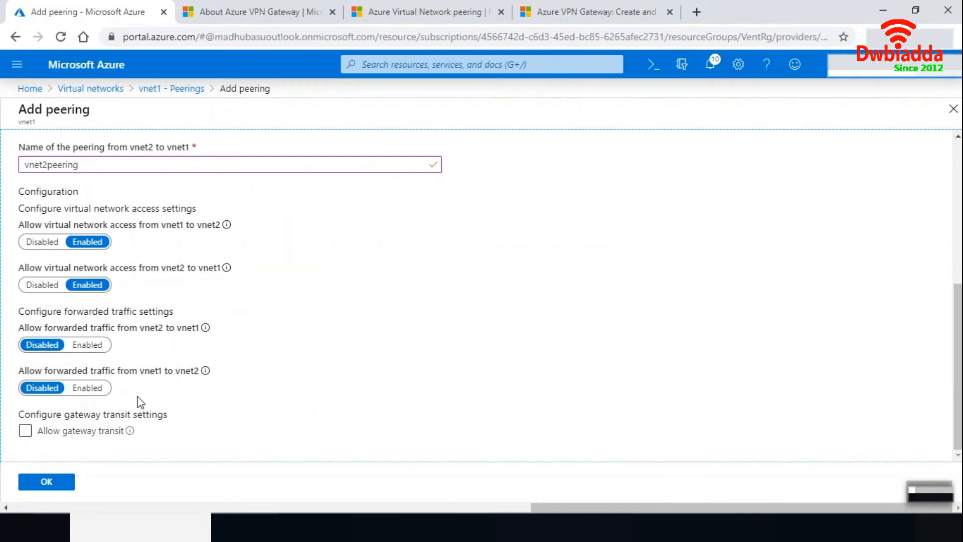
pyautogui.click(26, 431)
pyautogui.moveTo(129, 432)
pyautogui.click(47, 482)
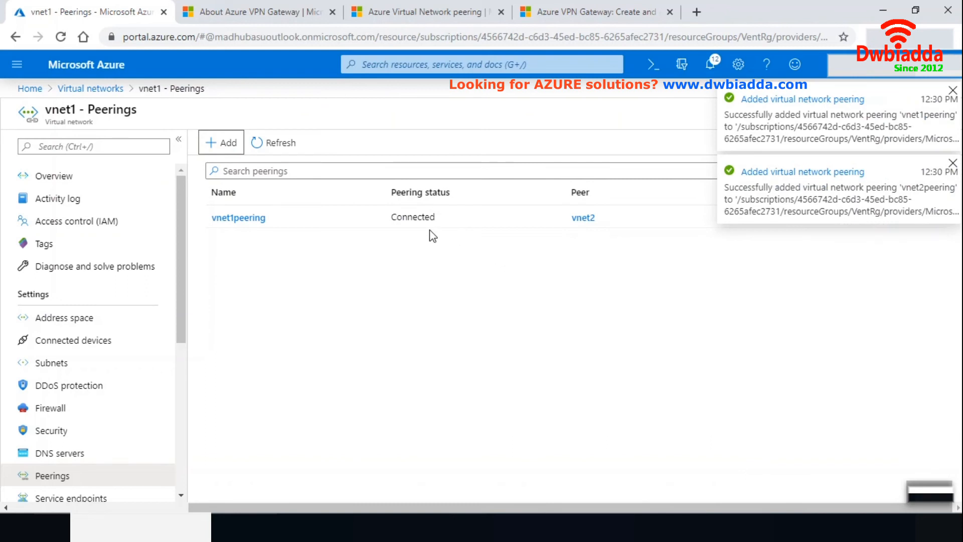
pyautogui.click(255, 143)
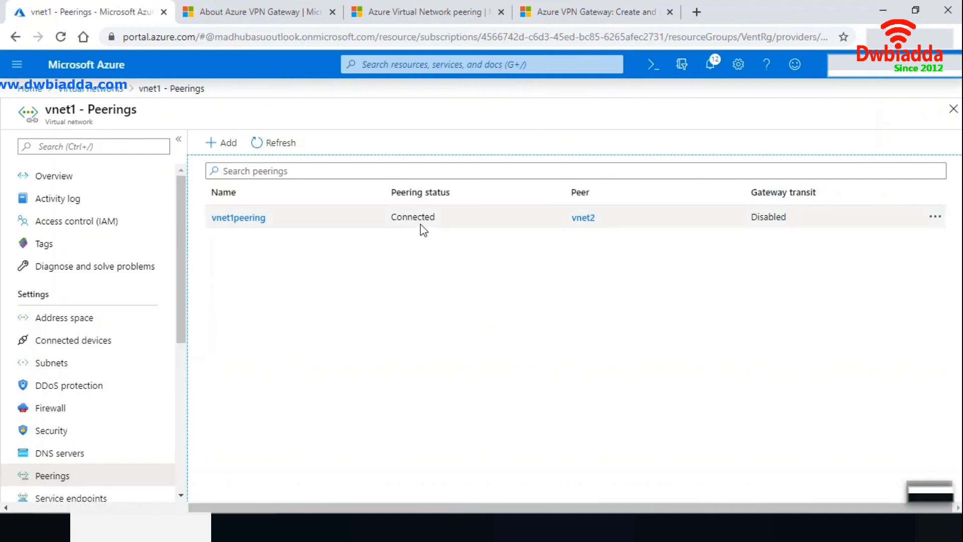
pyautogui.doubleClick(772, 217)
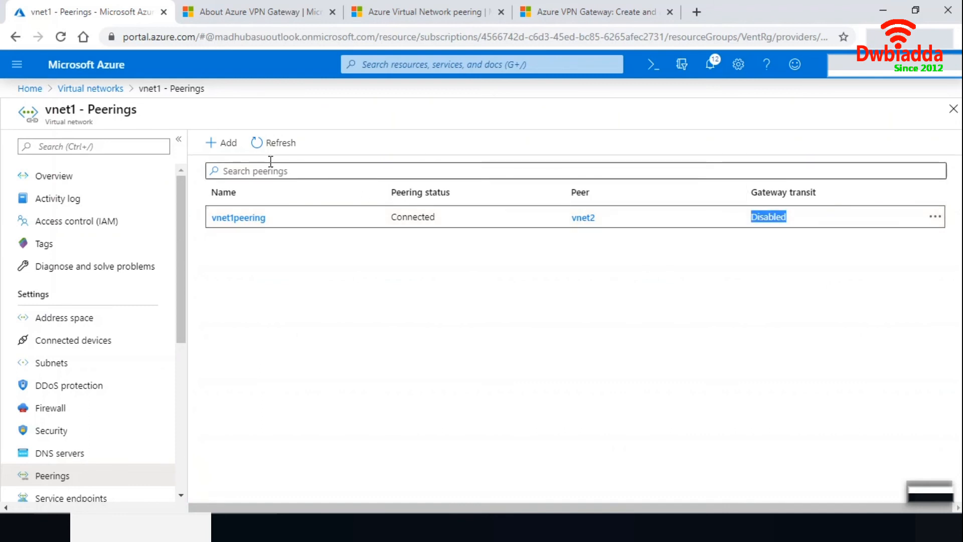
# Step: Check the peering status and gateway transit of virtual network vnet2 in its peerings list
pyautogui.click(104, 94)
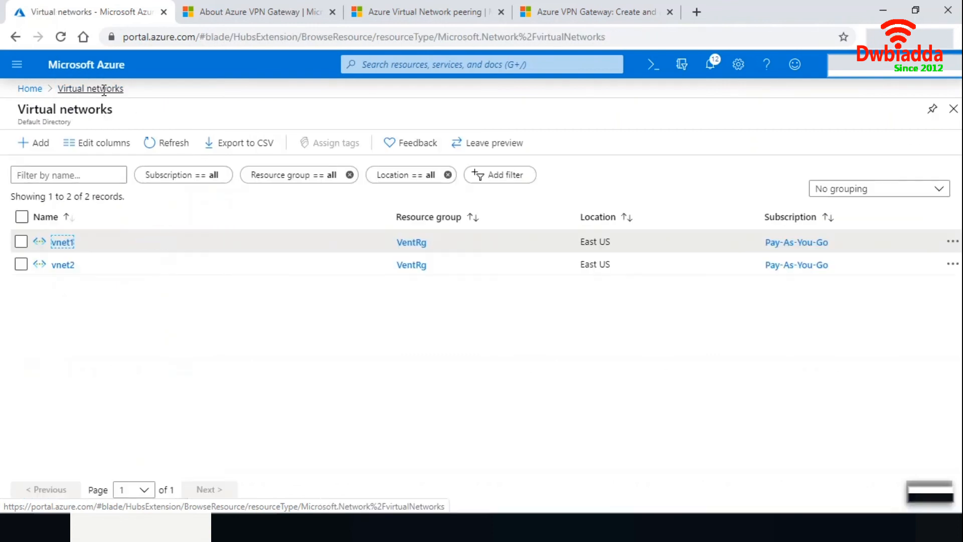
pyautogui.click(59, 269)
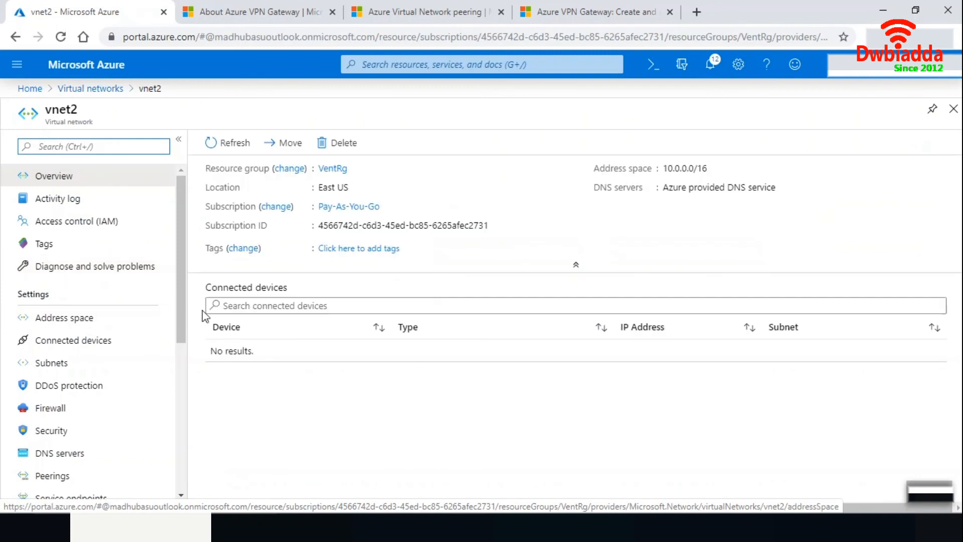
pyautogui.scroll(-3, 184, 311)
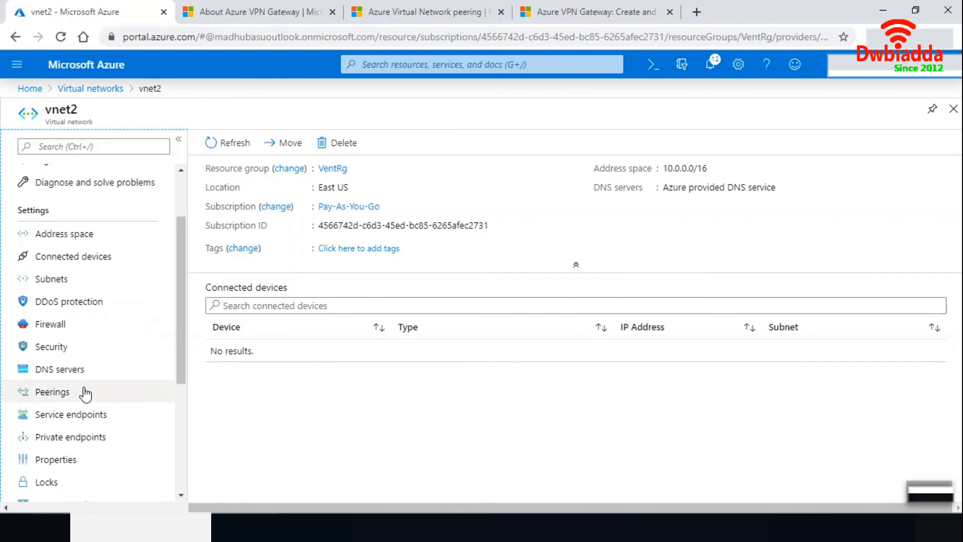
pyautogui.click(80, 392)
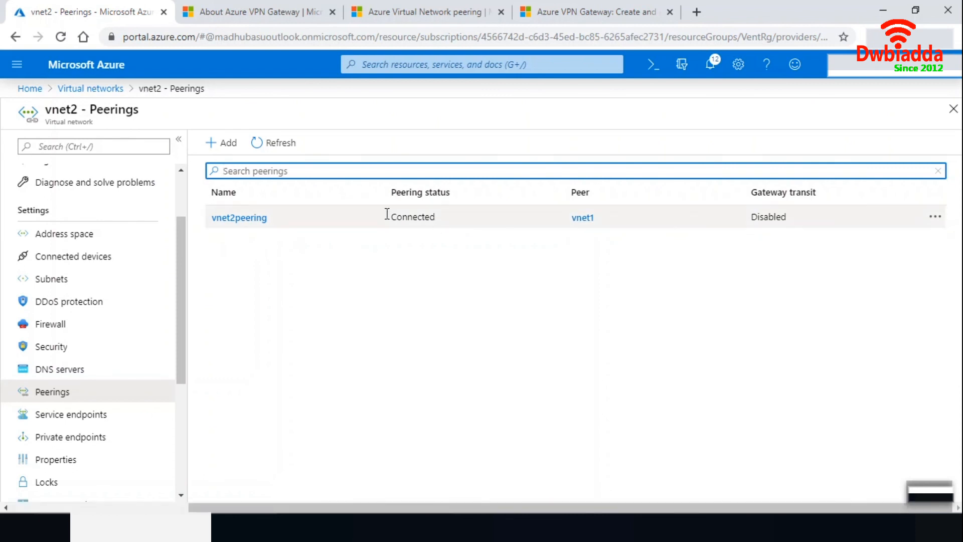
pyautogui.click(931, 492)
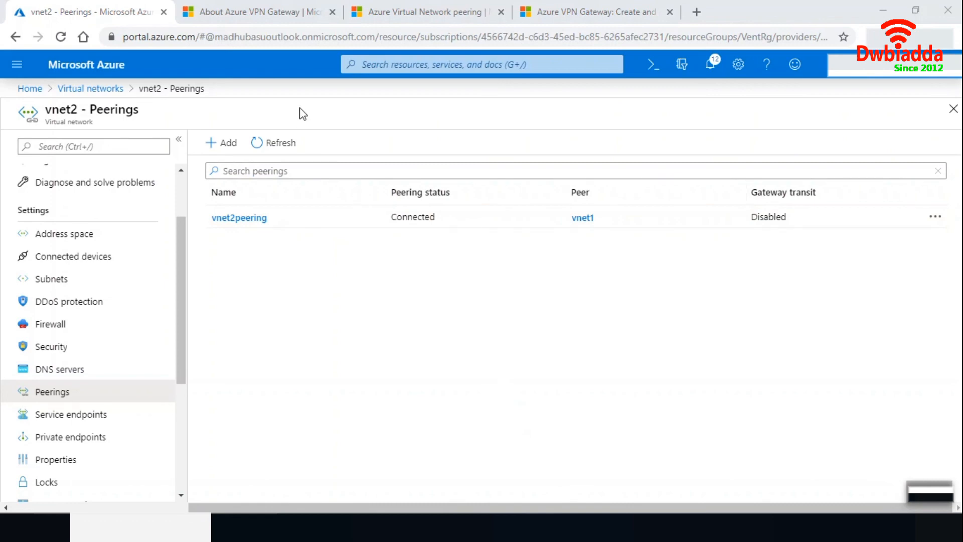
# Step: Review the Site-to-Site and Multi-Site diagrams in the About VPN Gateway article, and bring up the virtual network peering article's gateway transit diagram
pyautogui.click(266, 16)
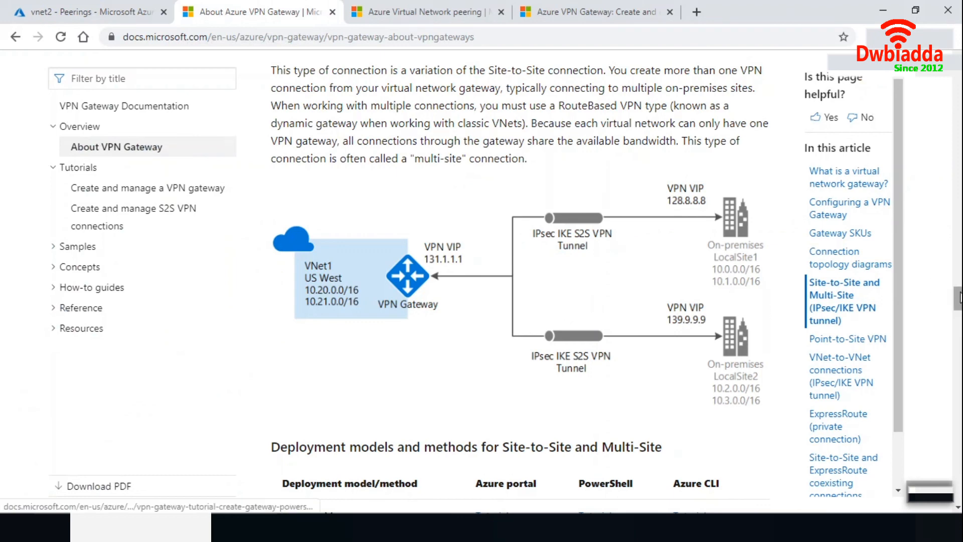
pyautogui.scroll(3, 959, 296)
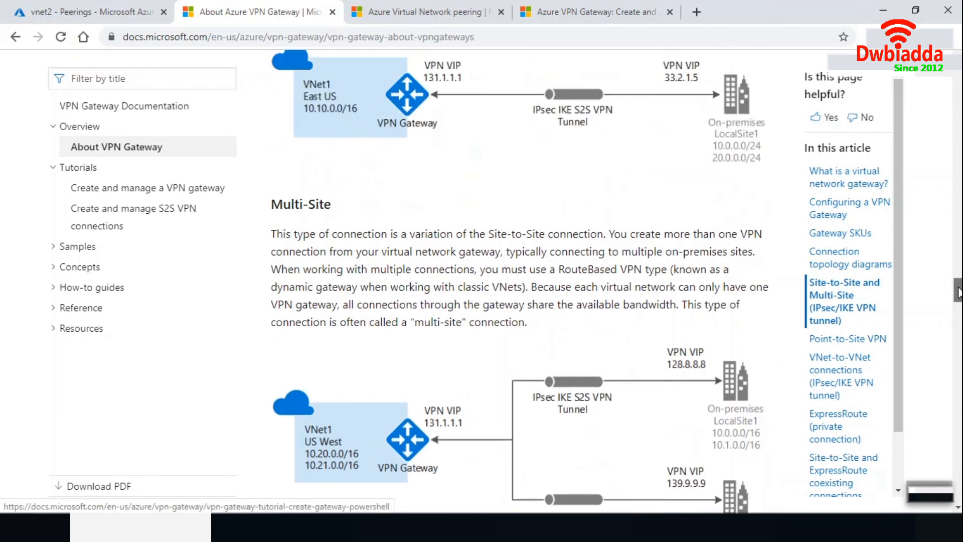
pyautogui.scroll(3, 959, 293)
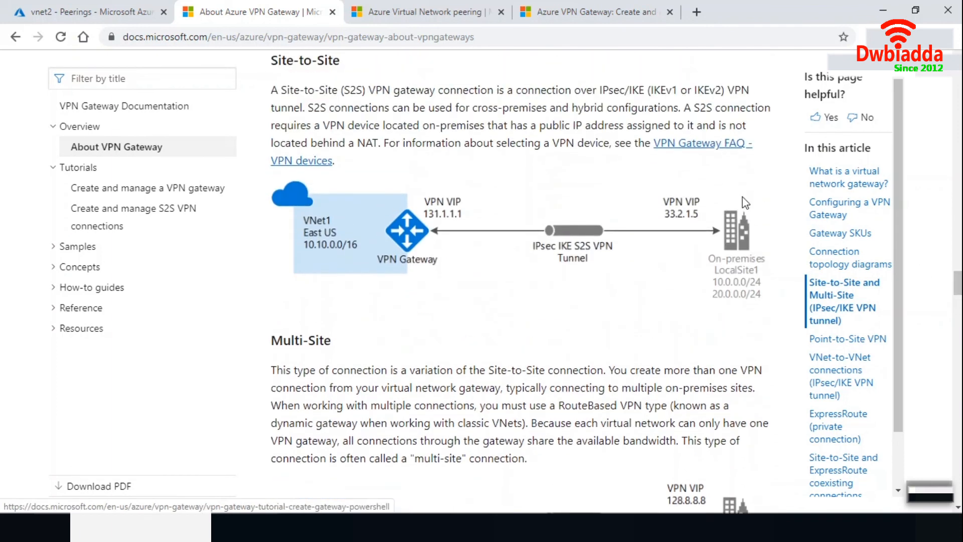
pyautogui.click(416, 13)
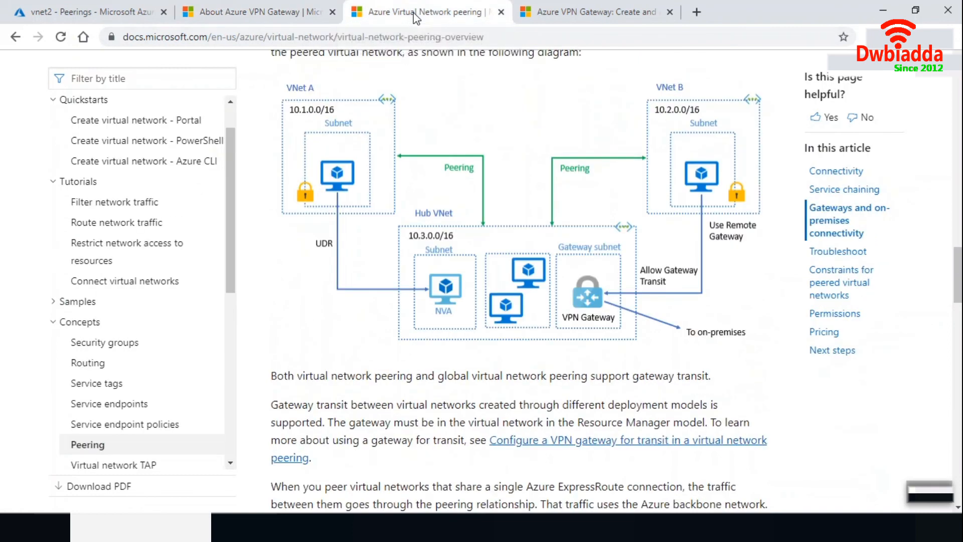